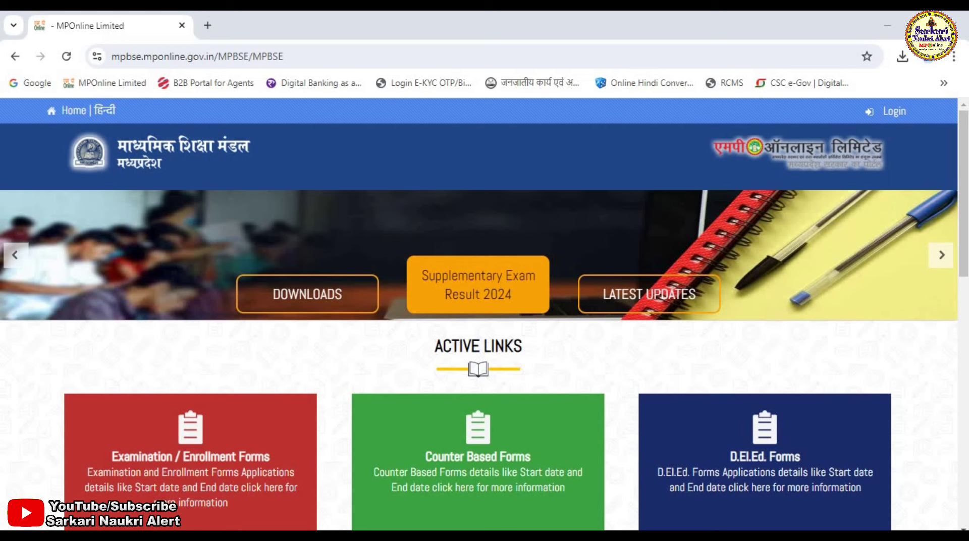
Open the 11th Enrollment/10th Pass/11th Fail application from the Examination / Enrollment Forms list
scroll(190, 394, "down", 1)
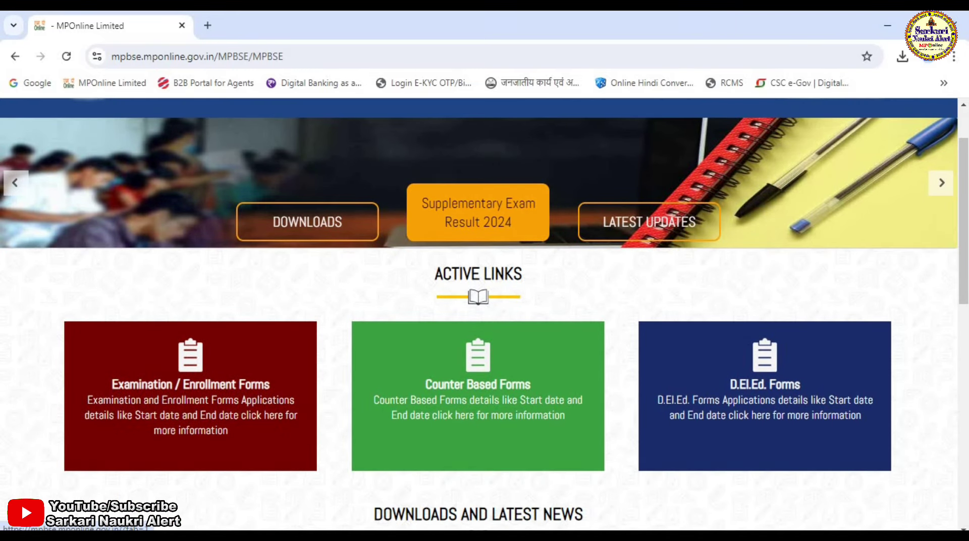
left_click(191, 393)
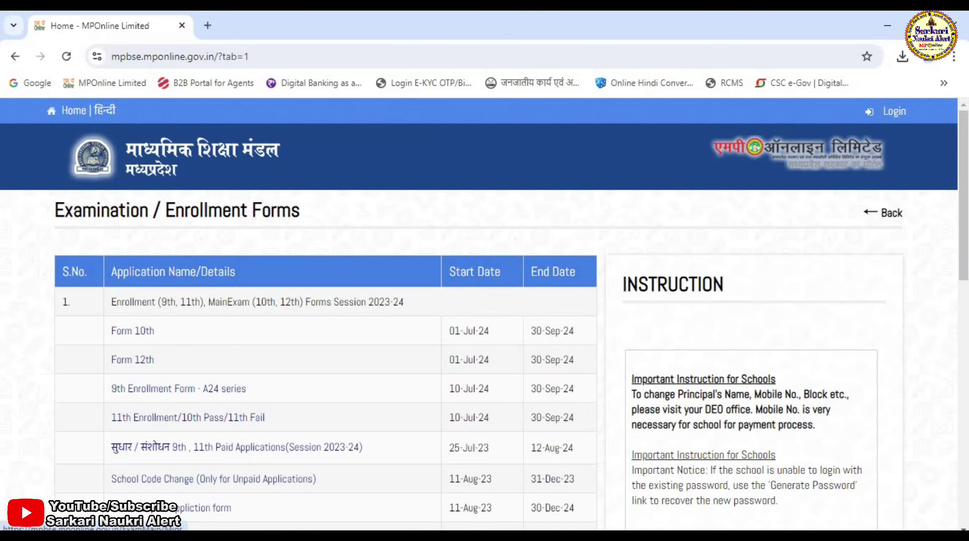
scroll(485, 313, "down", 3)
scroll(264, 372, "down", 3)
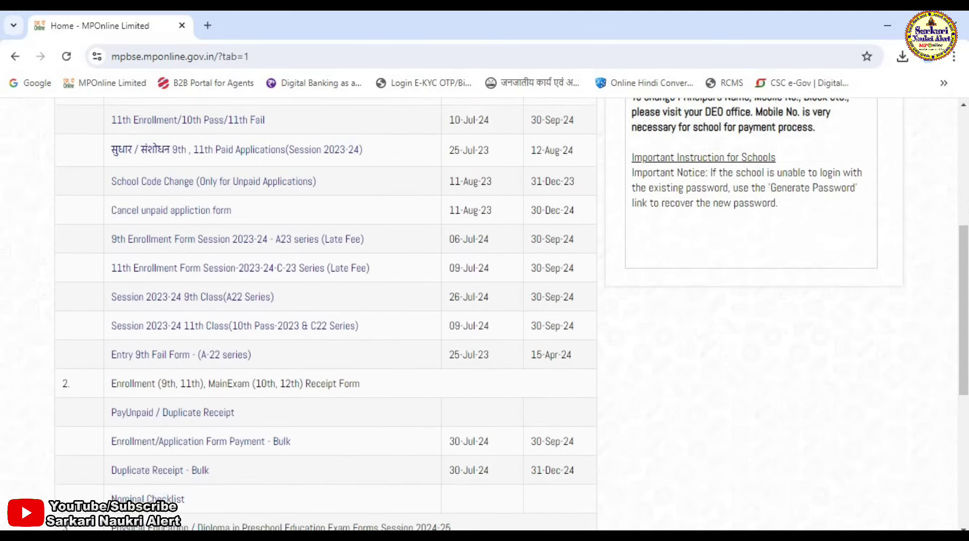
scroll(264, 368, "up", 5)
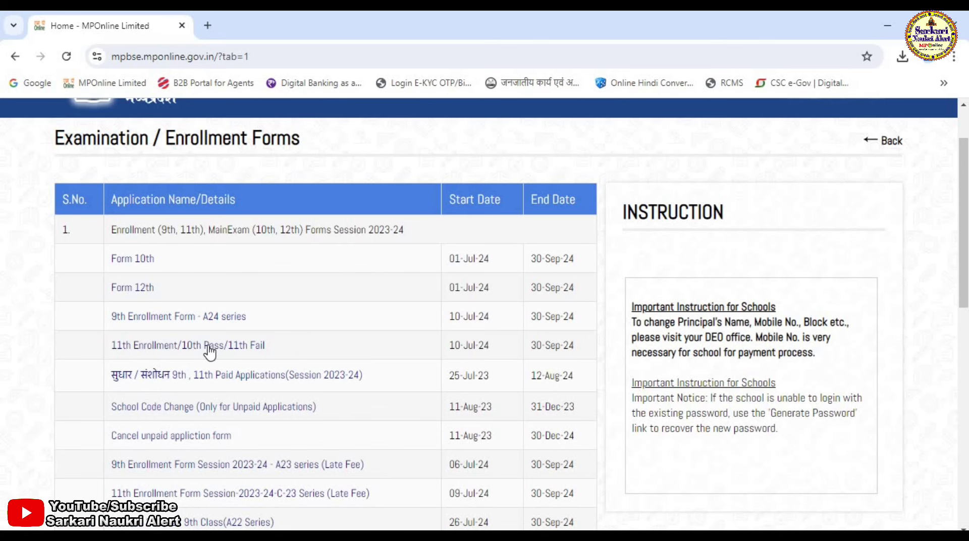
left_click(154, 352)
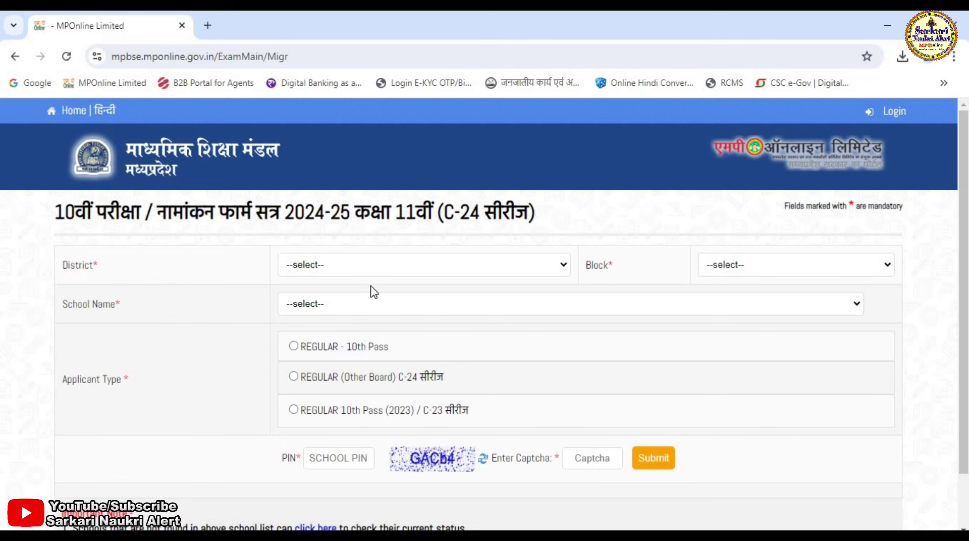
Set the district to DHAR, the block to Nisarpur and the school to 521018 - GOVT GIRLS H S SCHOOL, SUSARI DHAR
left_click(392, 270)
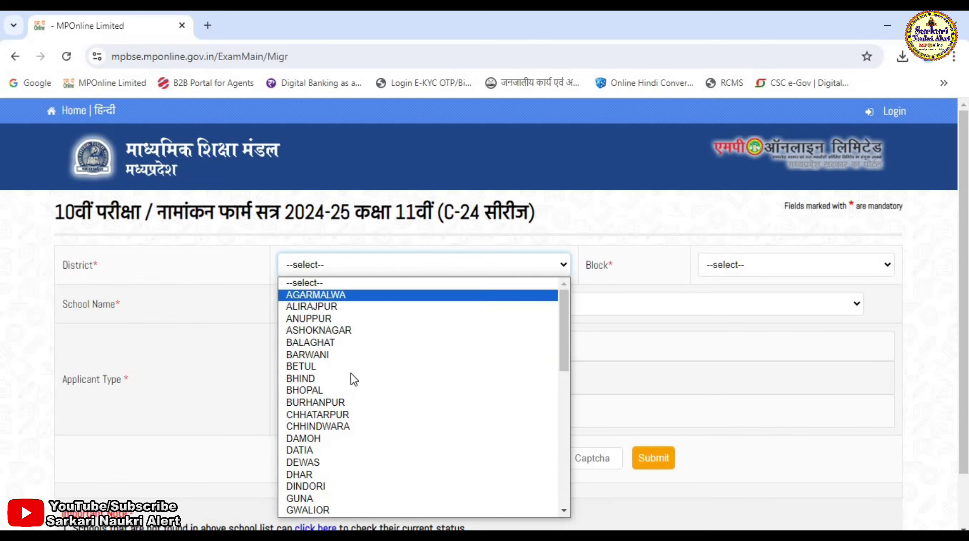
left_click(331, 477)
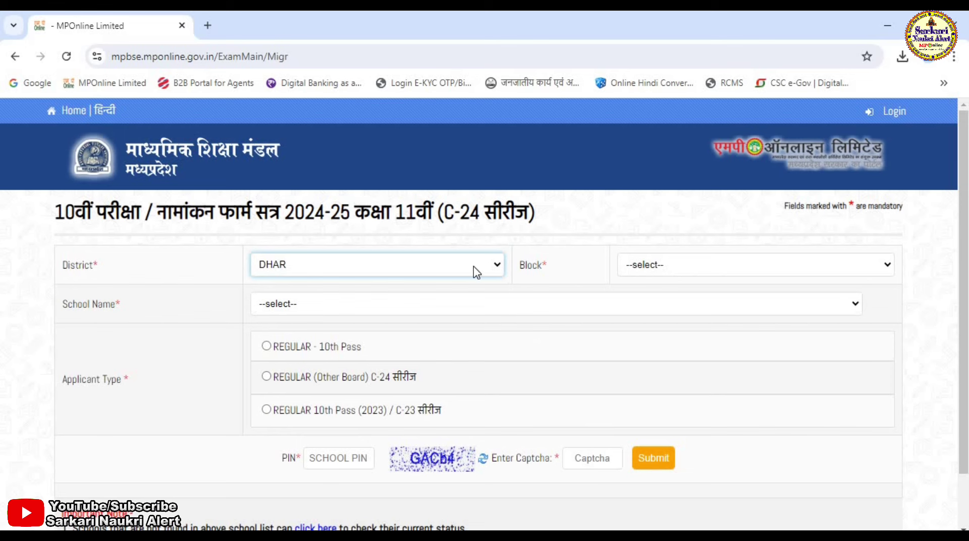
left_click(476, 272)
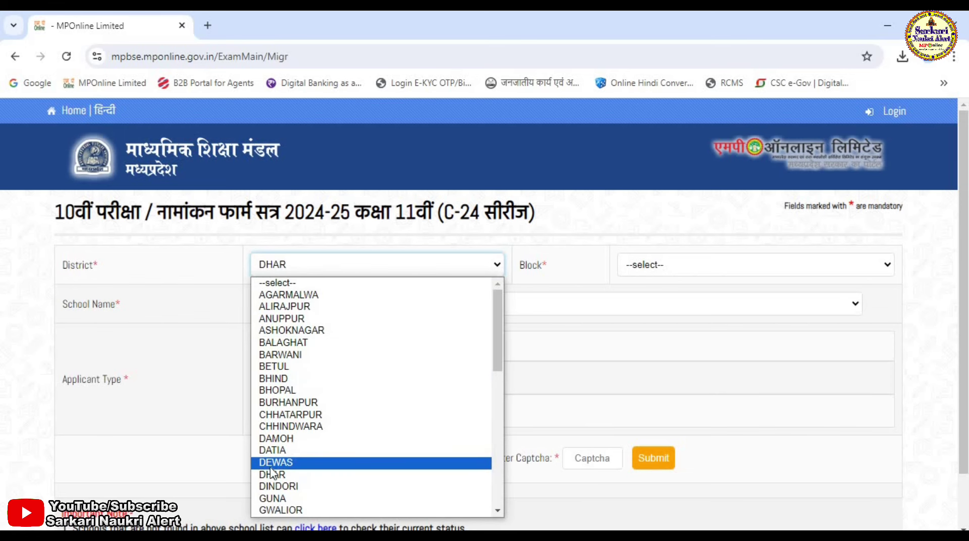
left_click(266, 474)
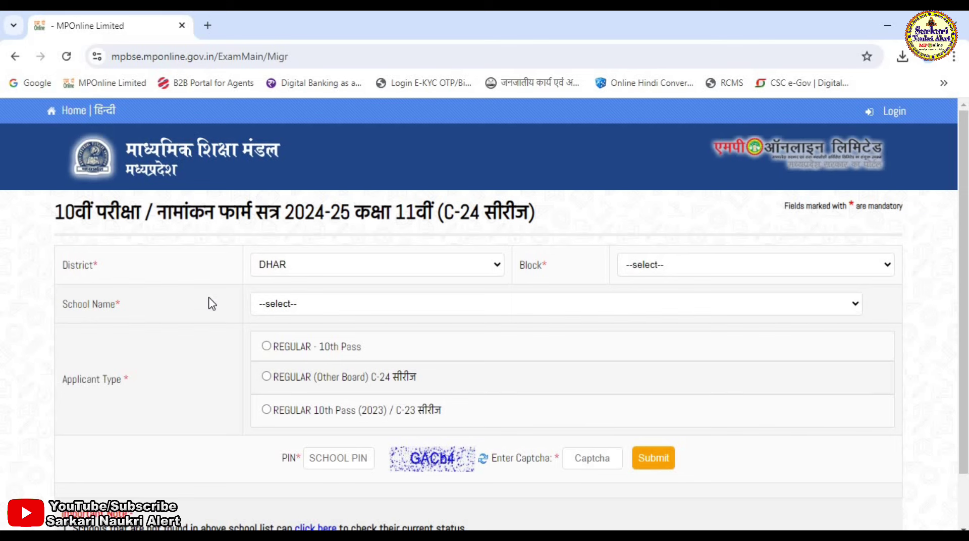
left_click(660, 261)
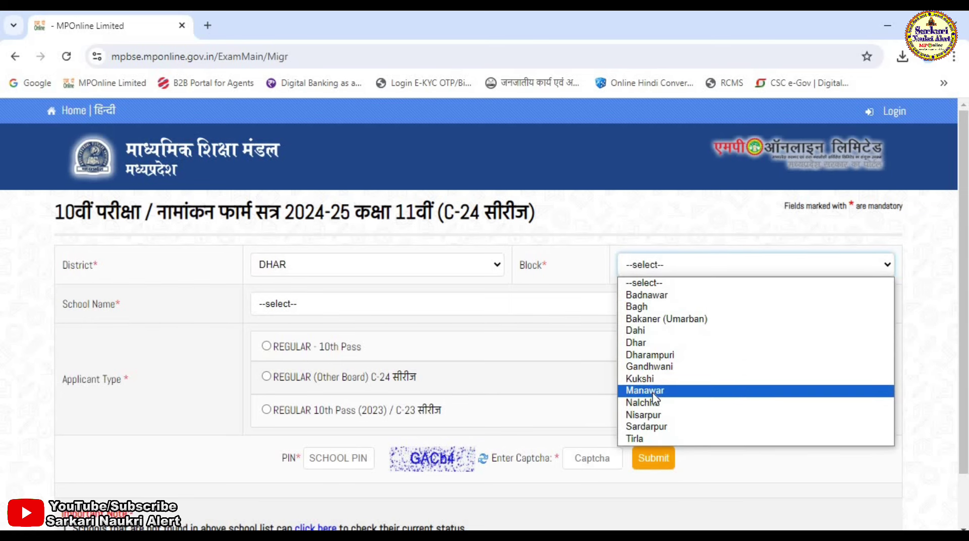
left_click(651, 414)
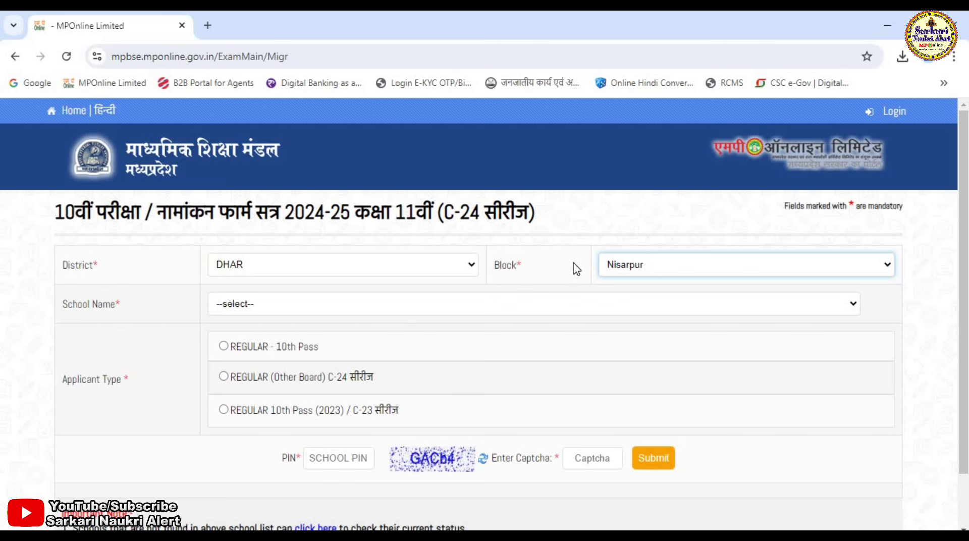
left_click(283, 307)
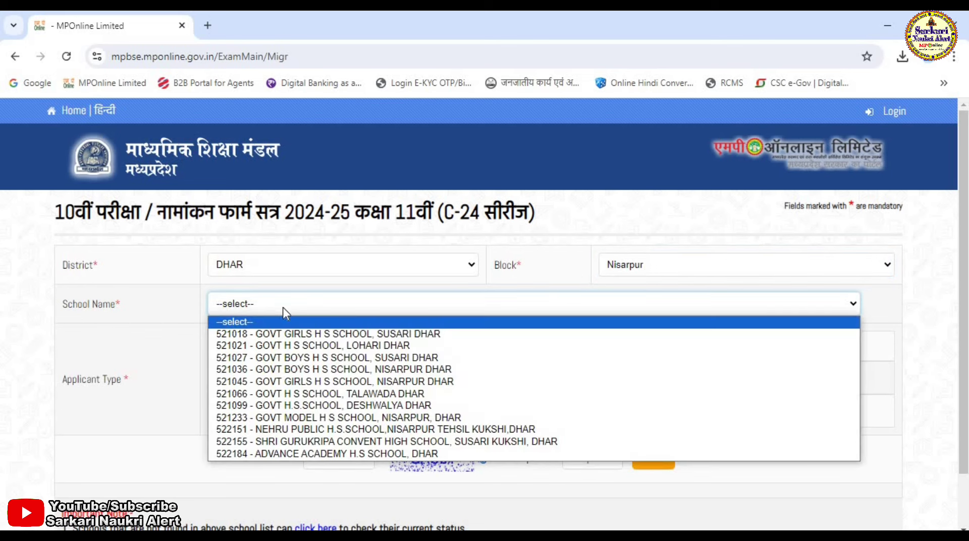
left_click(281, 335)
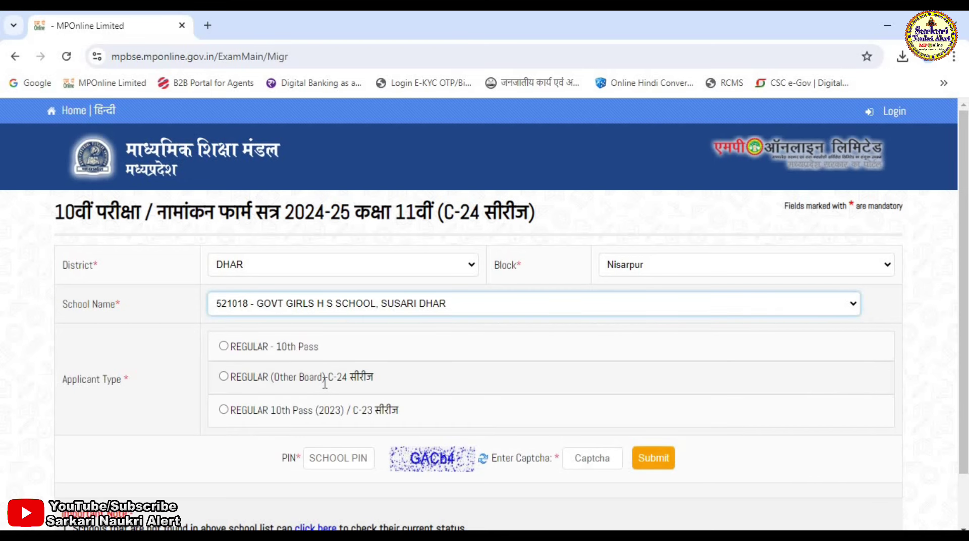
Choose REGULAR - 10th Pass as the applicant type and activate the 10th Roll No. field on the enrollment page
scroll(325, 382, "down", 1)
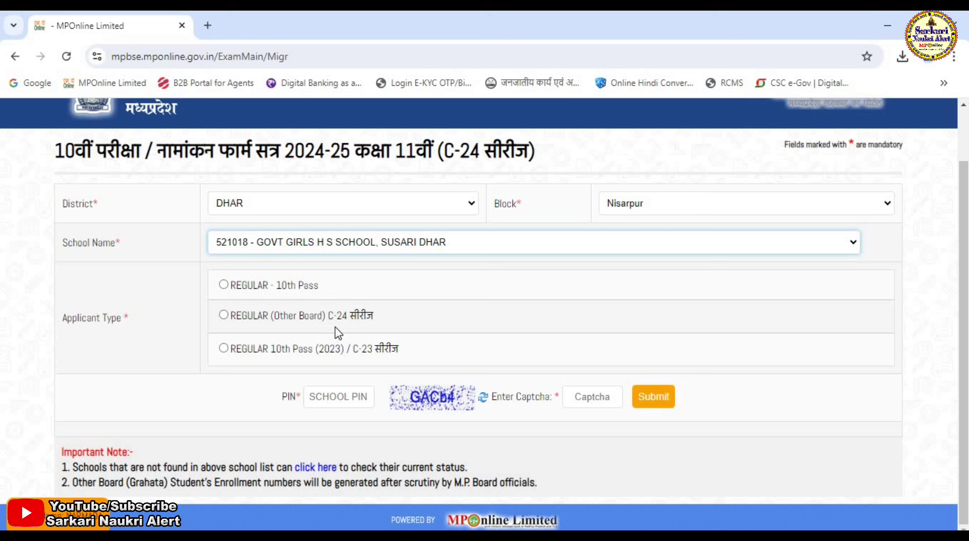
left_click_drag(329, 315, 349, 315)
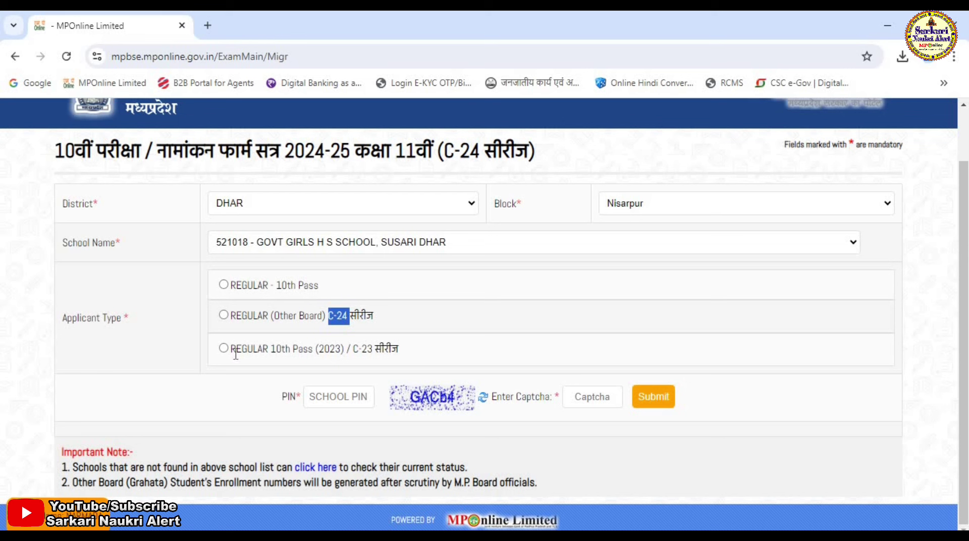
left_click(223, 285)
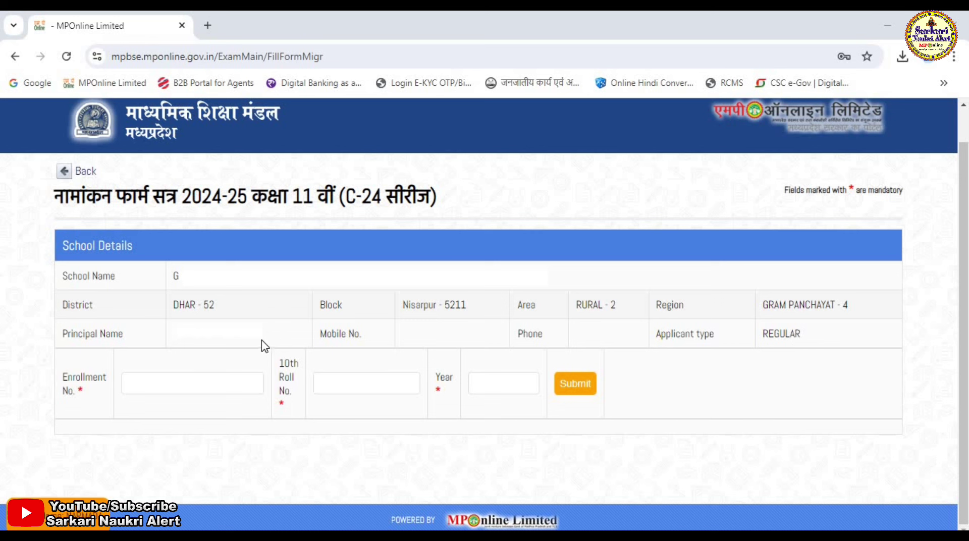
left_click(337, 379)
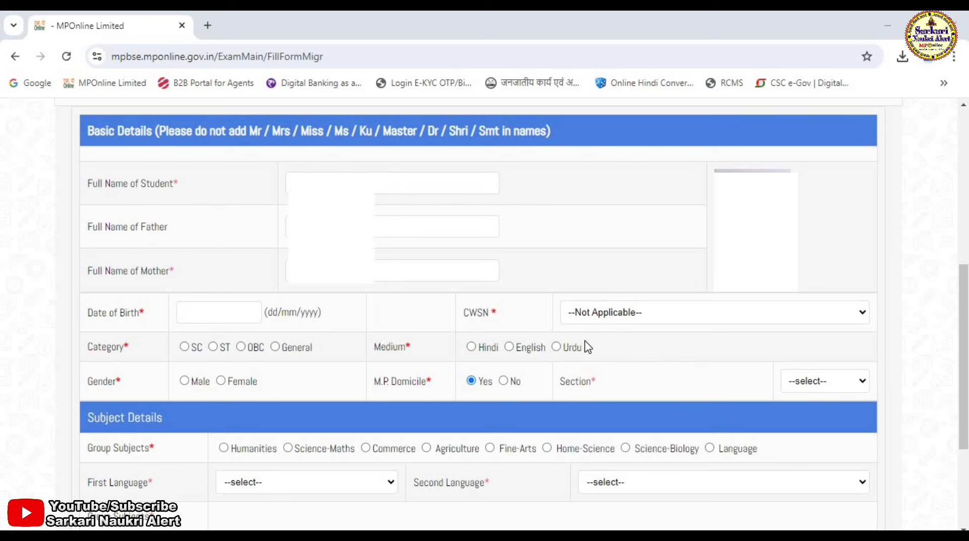
Keep CWSN at Not Applicable and set the student's category to ST, medium to Hindi, gender to Female and section to Section-A
left_click(592, 318)
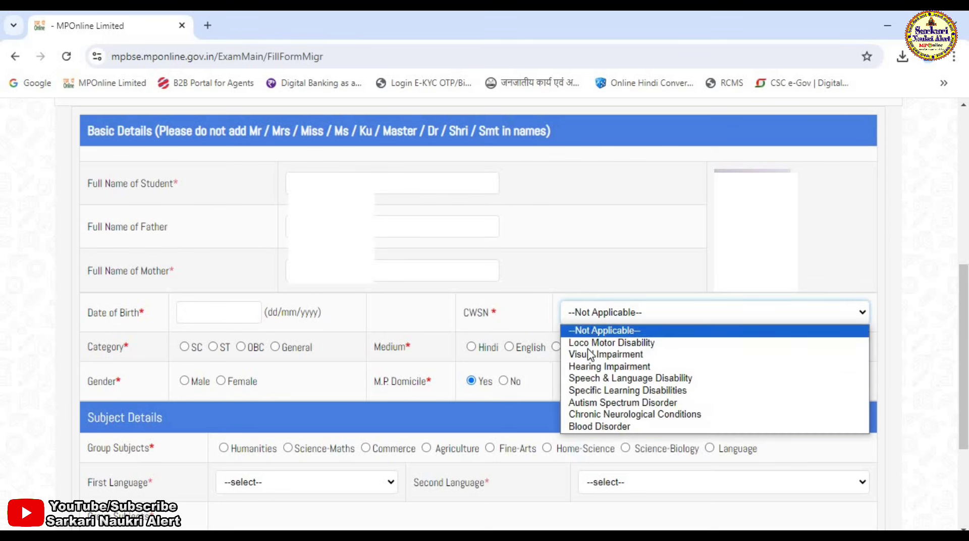
left_click(533, 308)
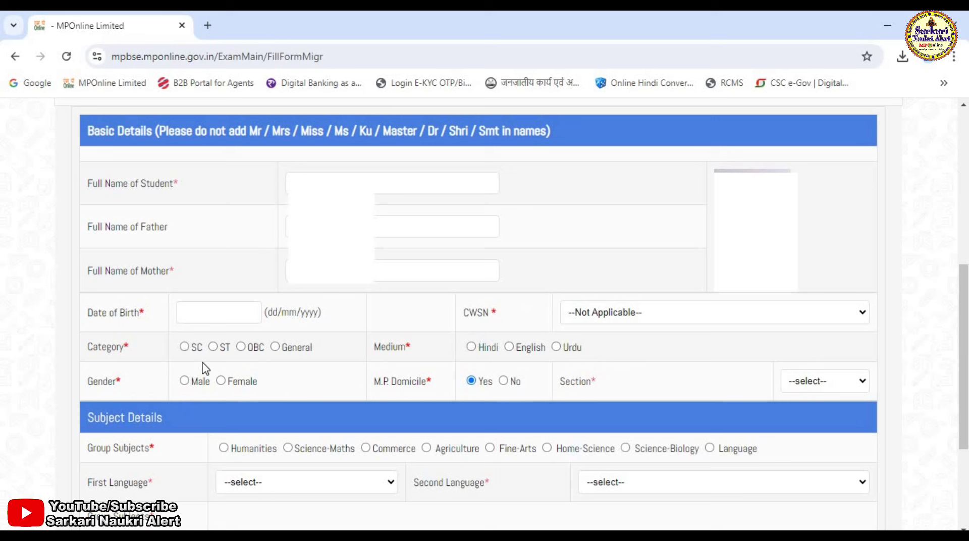
left_click(212, 347)
left_click(471, 347)
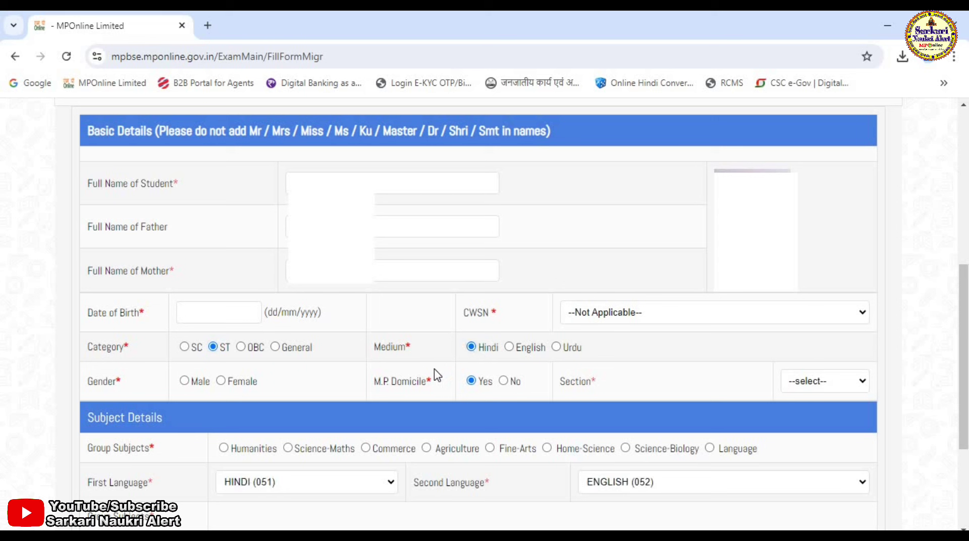
left_click(222, 381)
left_click(831, 382)
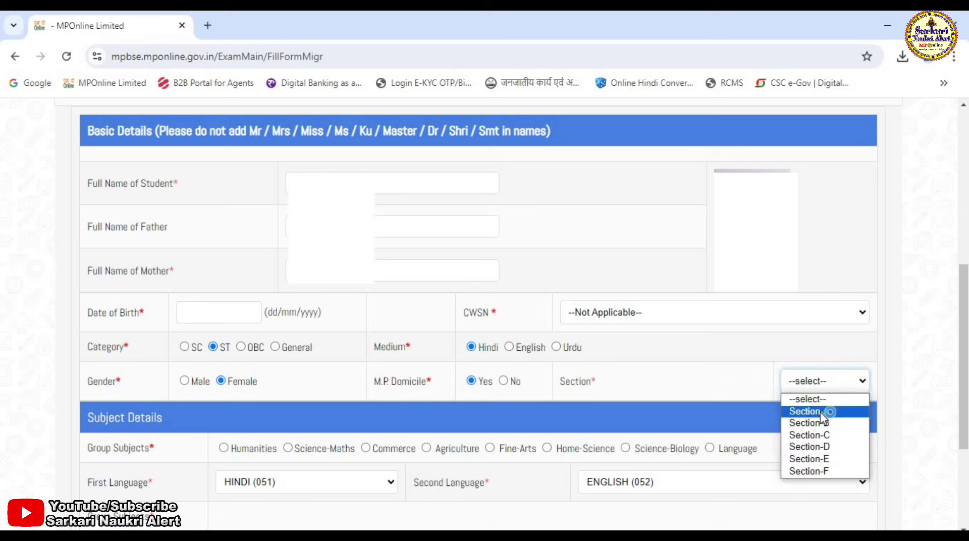
left_click(820, 412)
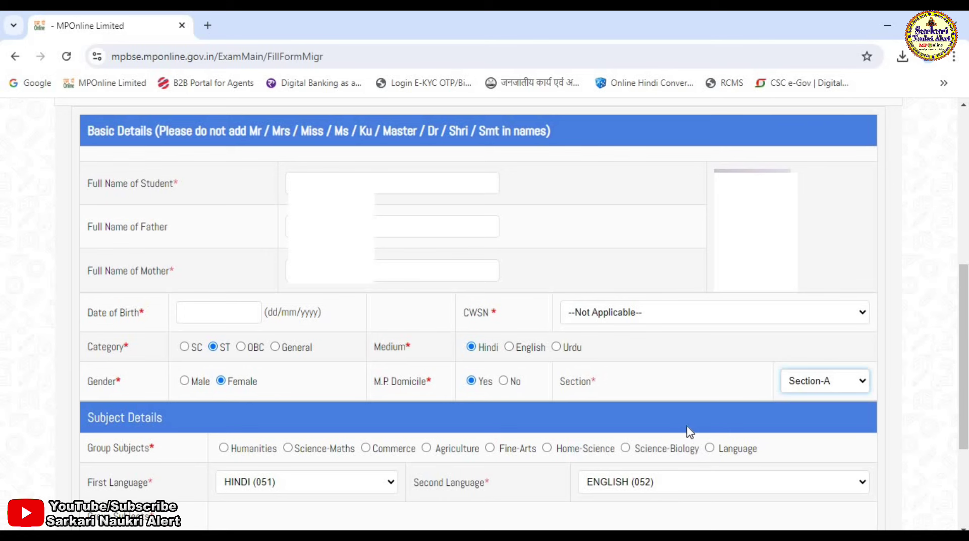
Choose the Humanities group with History (110), Political Science (130) and Economics (140) as the Group A subjects
scroll(696, 430, "down", 4)
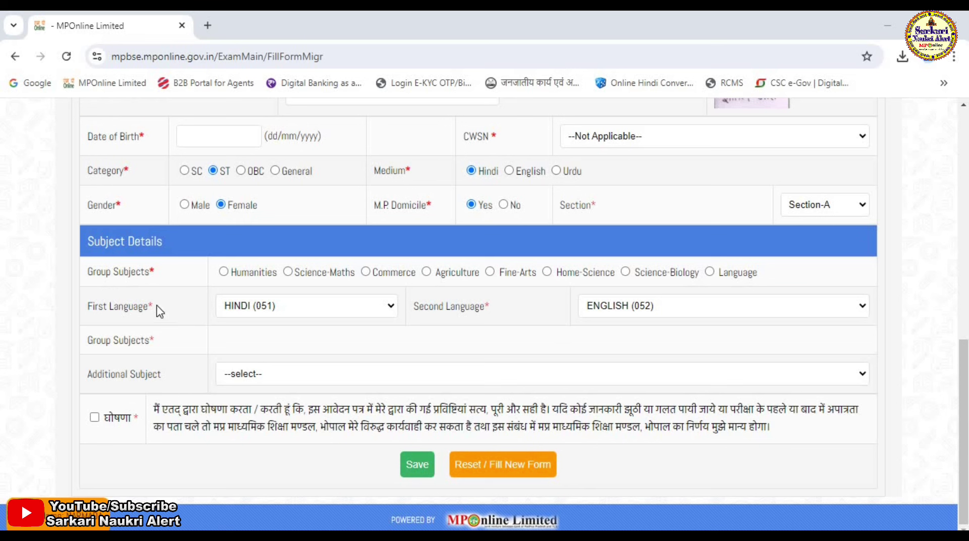
left_click(223, 272)
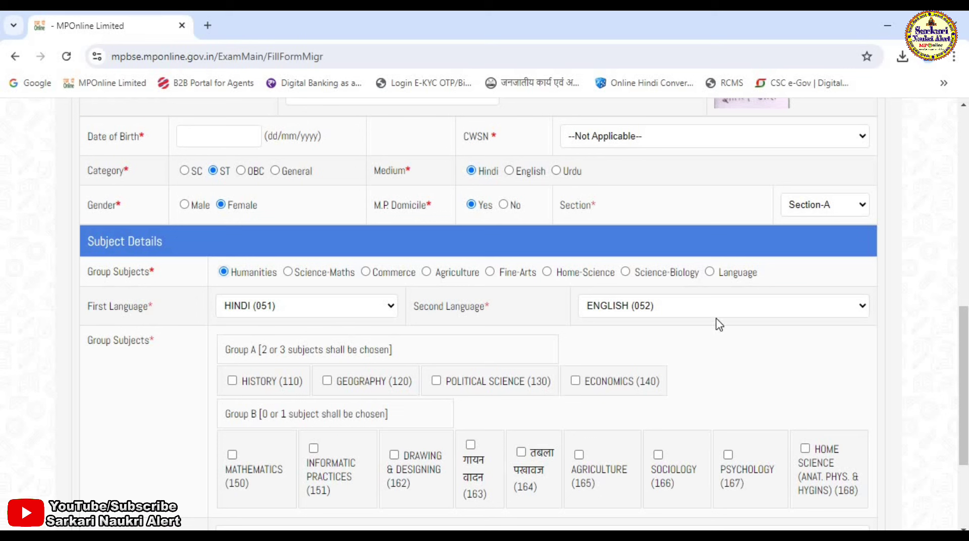
left_click(231, 380)
left_click(436, 381)
left_click(575, 380)
Accept the declaration (घोषणा) and save the enrollment application
scroll(315, 456, "down", 3)
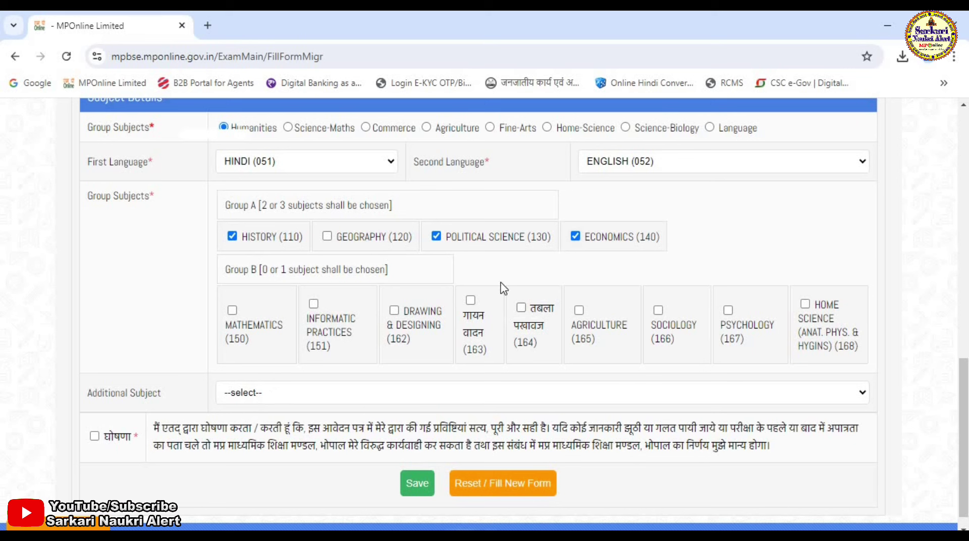
left_click(95, 436)
left_click(427, 485)
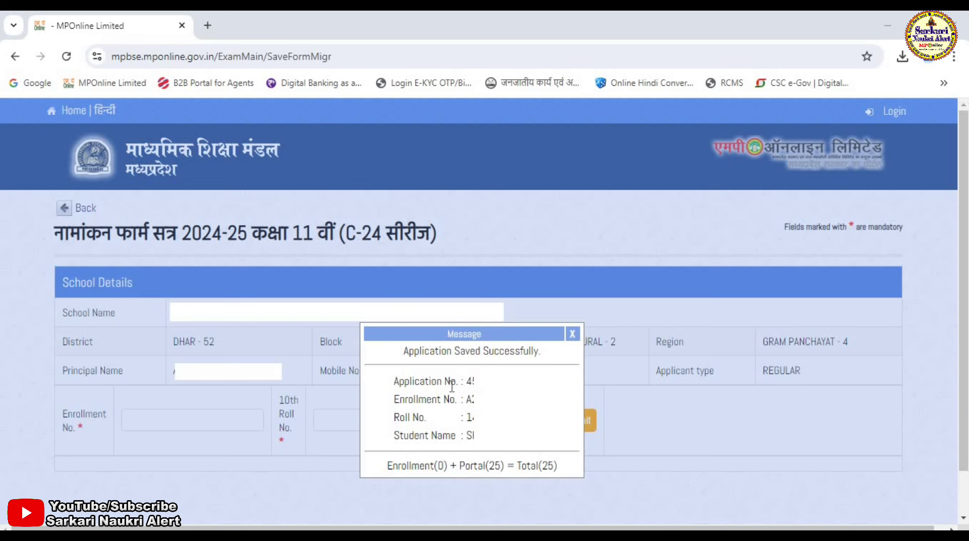
Check the application number and the total fee in the saved-application message
mouse_move(468, 382)
left_mouse_down()
mouse_move(568, 385)
mouse_move(481, 388)
left_mouse_up()
left_click(470, 381)
left_click_drag(555, 465, 543, 465)
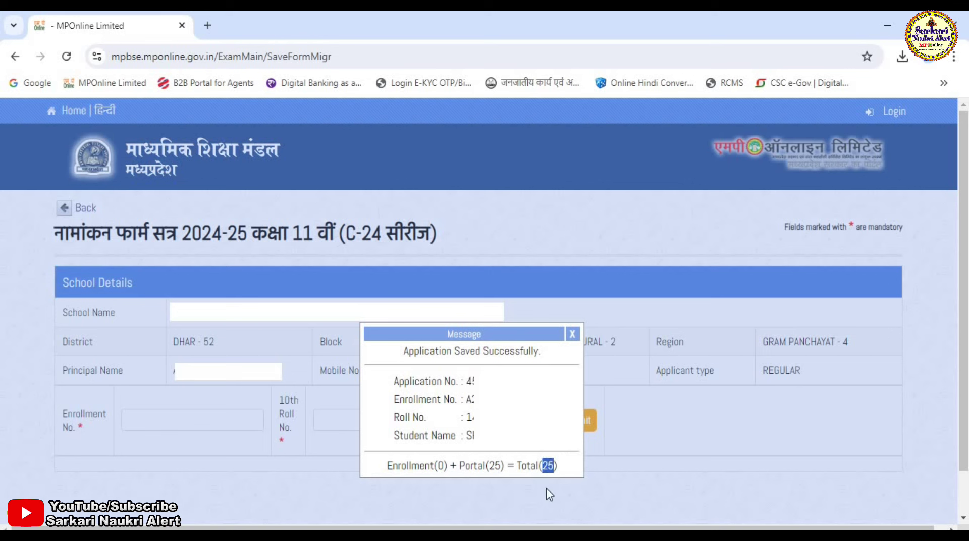